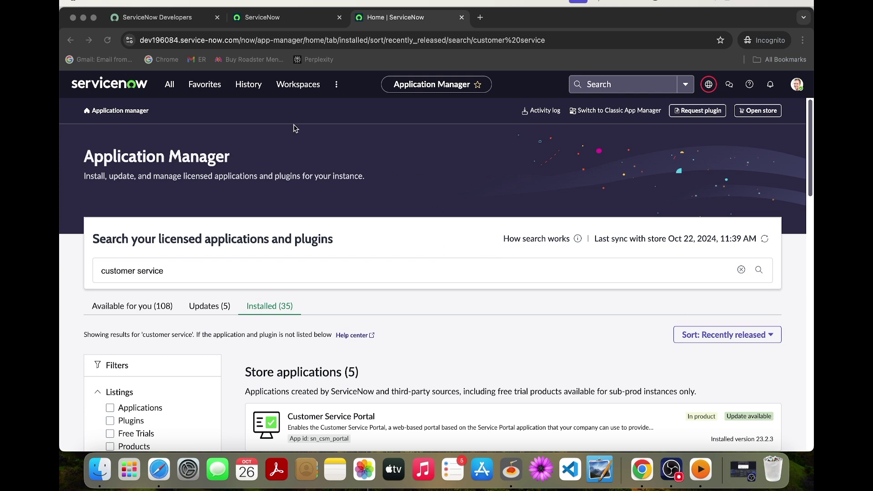
From the navigator filtered to 'customer serv', open Customer Service Guided Setup in a new tab
click(170, 85)
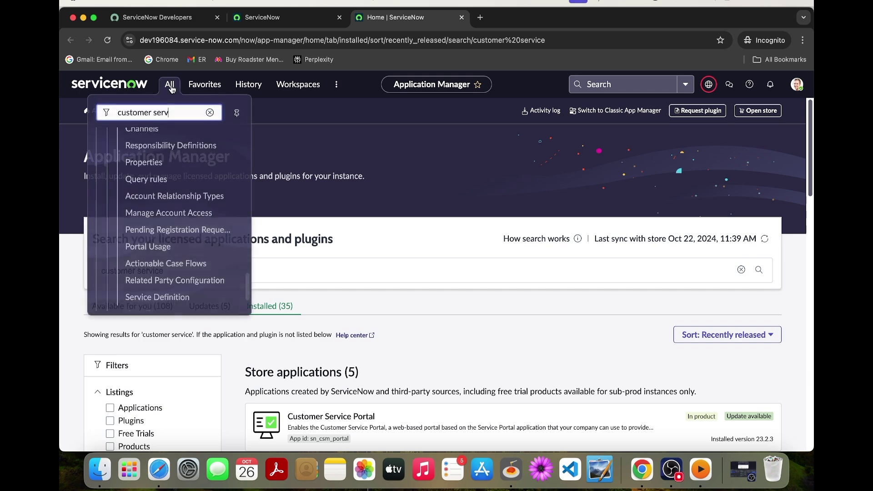
scroll(198, 148, up, 15)
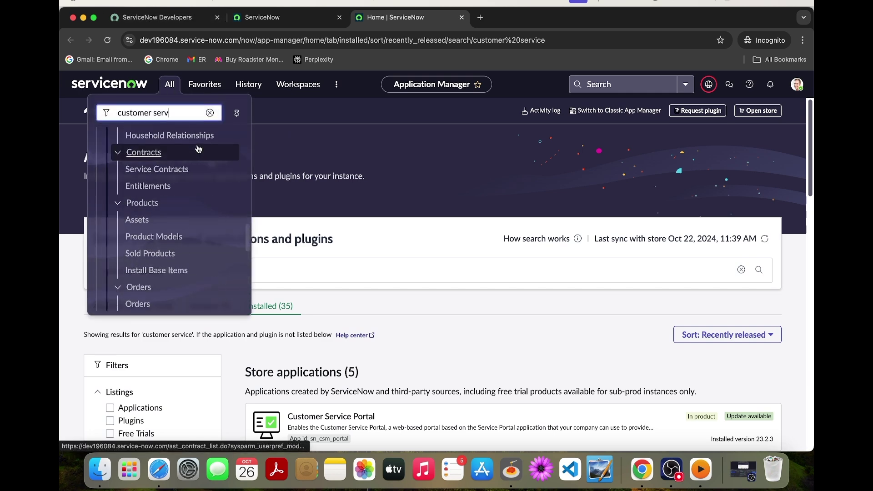
scroll(162, 170, down, 10)
scroll(162, 171, down, 8)
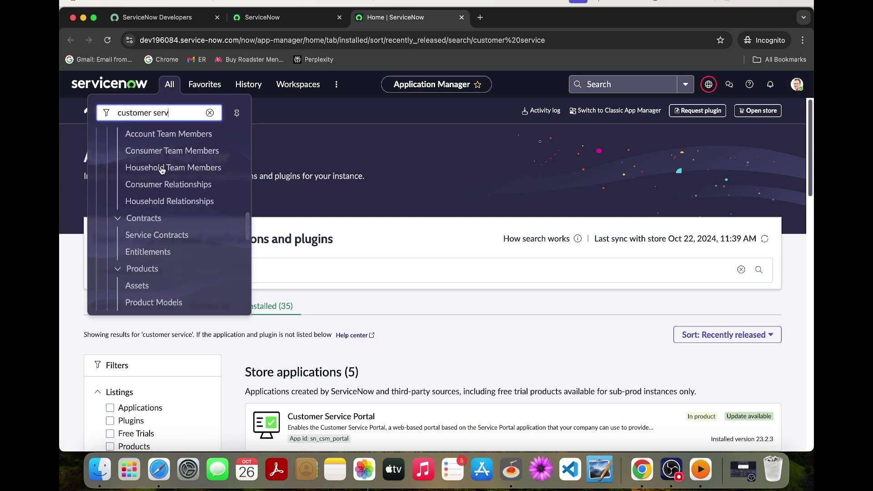
scroll(162, 173, down, 10)
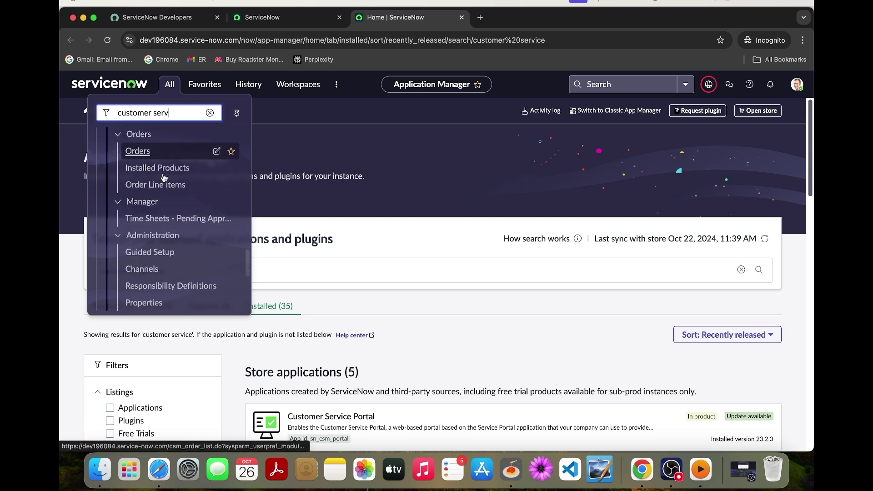
scroll(165, 187, up, 5)
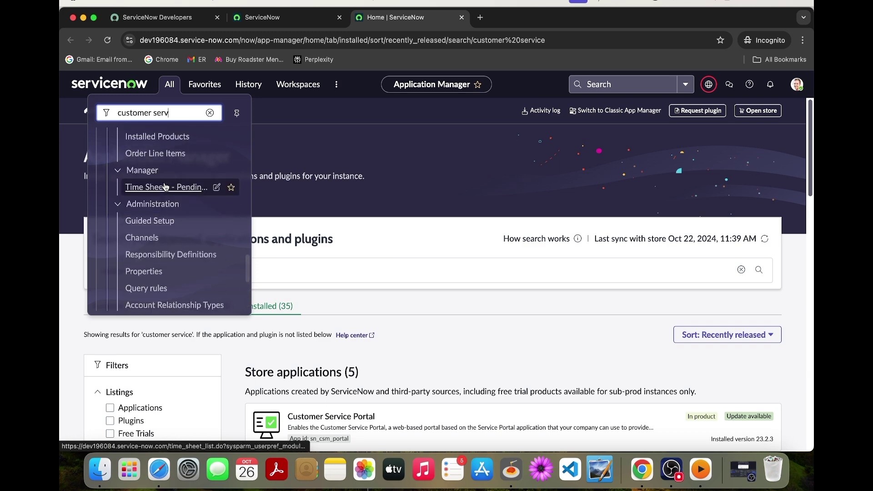
super+click(165, 223)
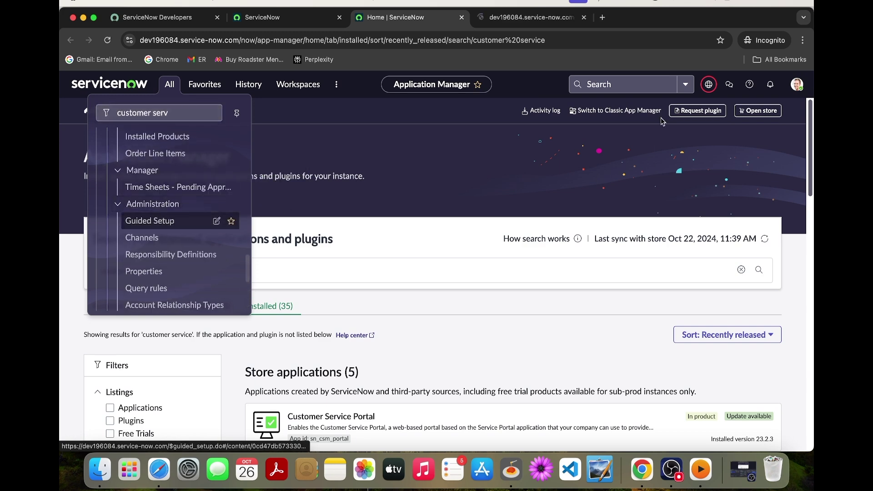
click(513, 40)
In the Guided Setup tab, start the Integration with Service Portfolio Management (SPM) section
click(510, 21)
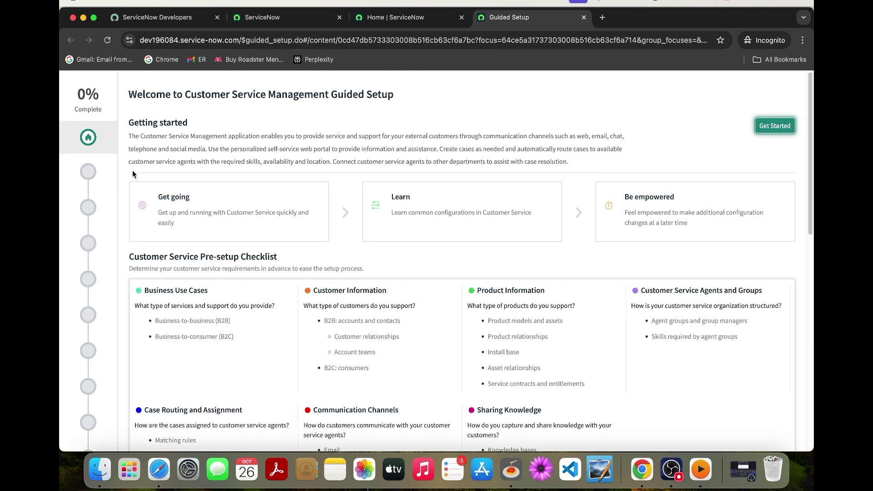
scroll(68, 166, down, 2)
scroll(195, 204, down, 6)
scroll(92, 209, up, 8)
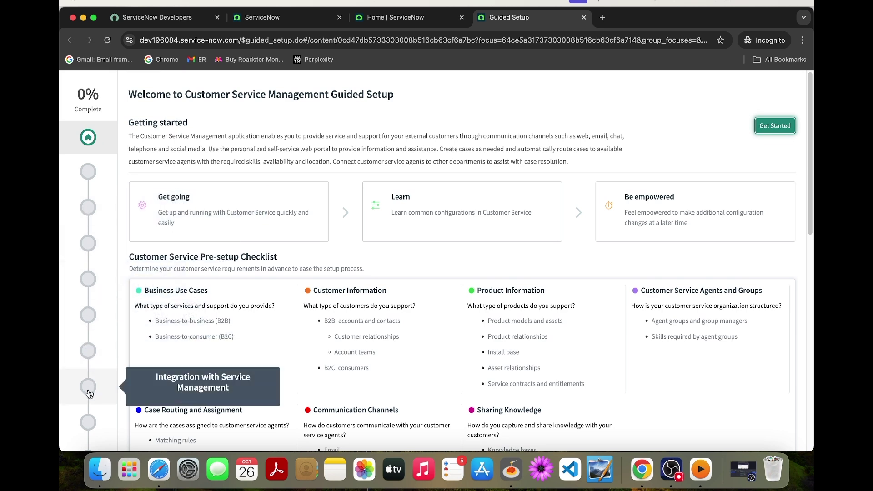
click(91, 424)
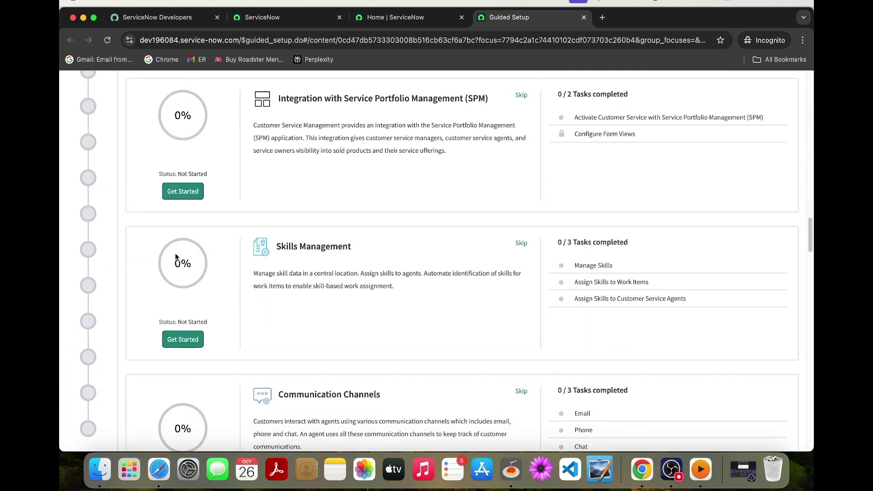
scroll(228, 202, up, 5)
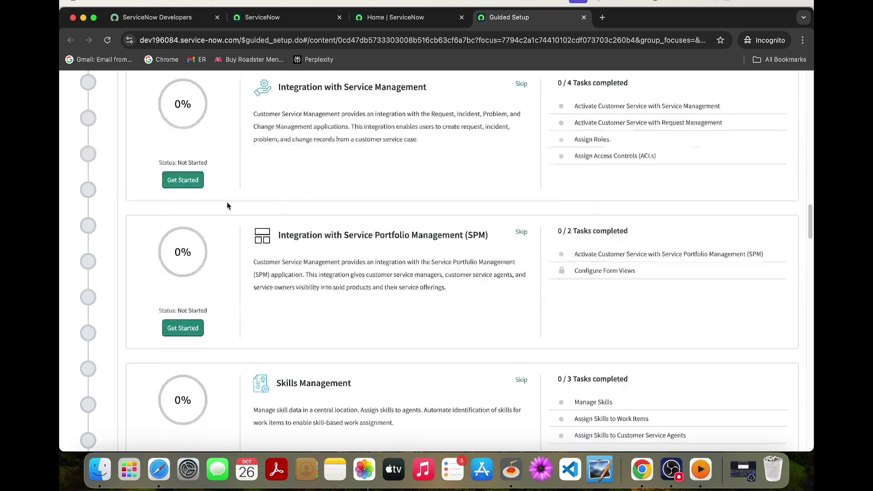
click(193, 392)
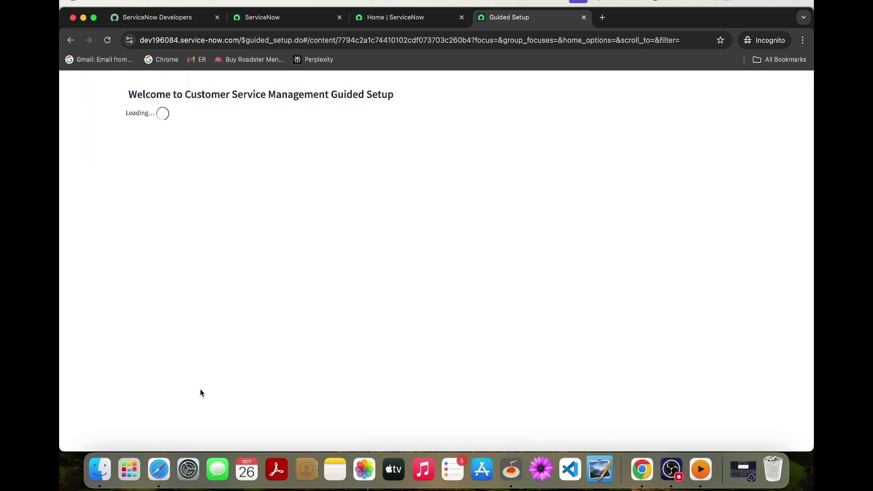
Open the Configure settings for the Activate Customer Service with SPM task
click(743, 471)
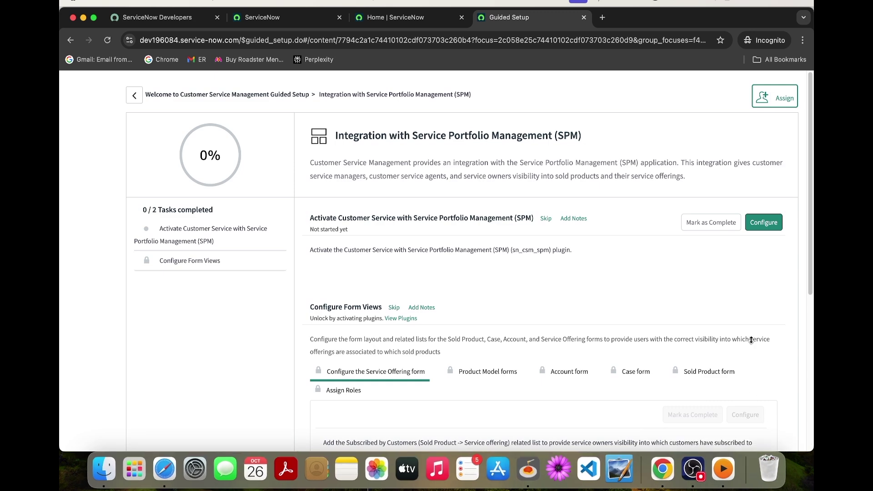
click(396, 289)
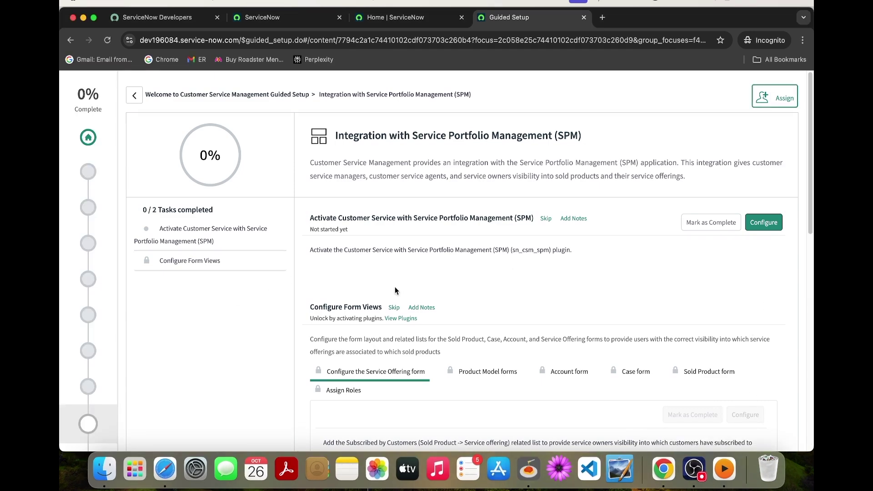
click(767, 221)
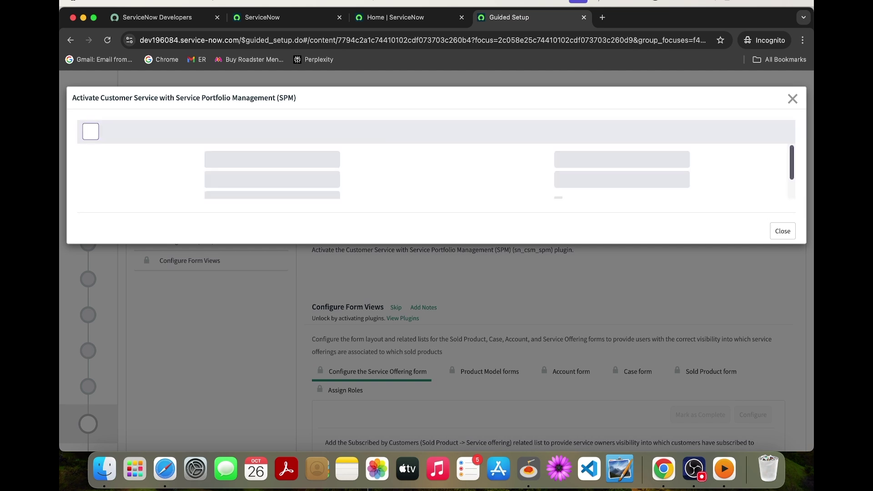
Activate the Customer Service with SPM plugin, close its window and reload the setup page
click(621, 180)
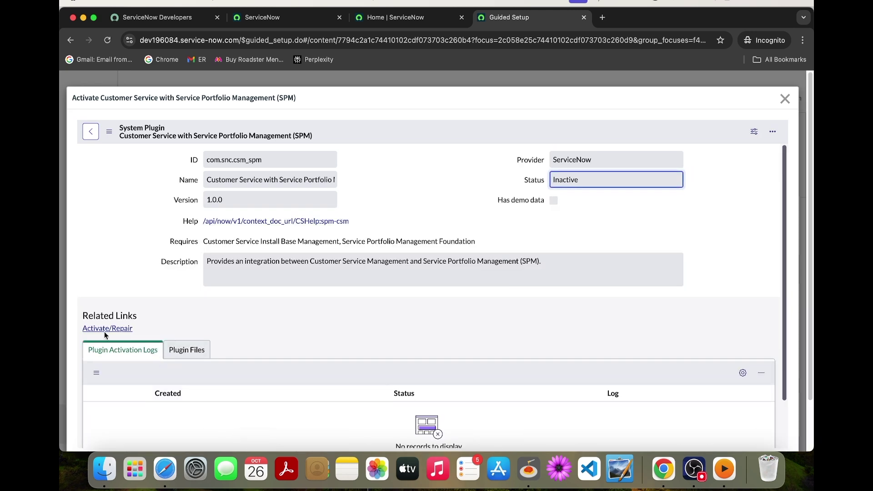
click(106, 329)
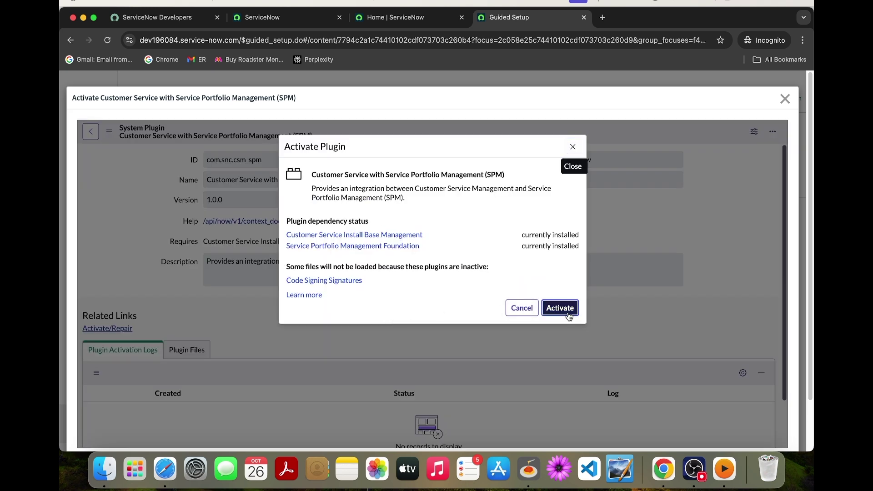
click(560, 308)
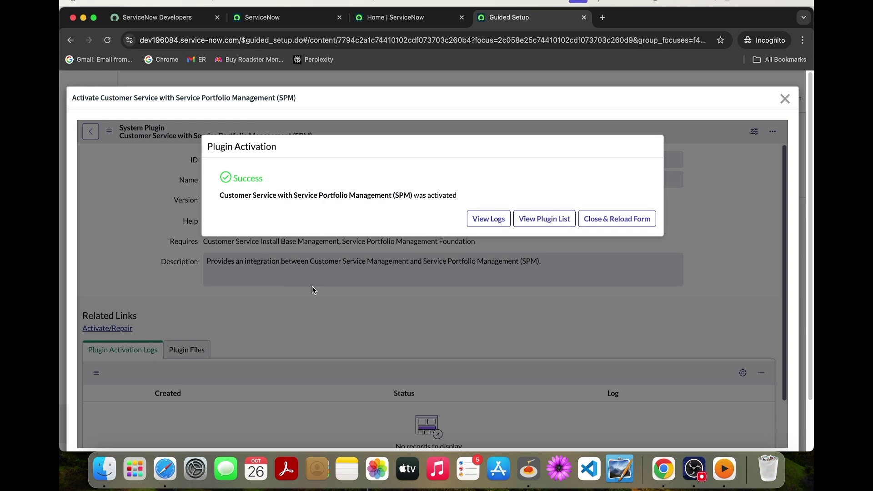
click(636, 221)
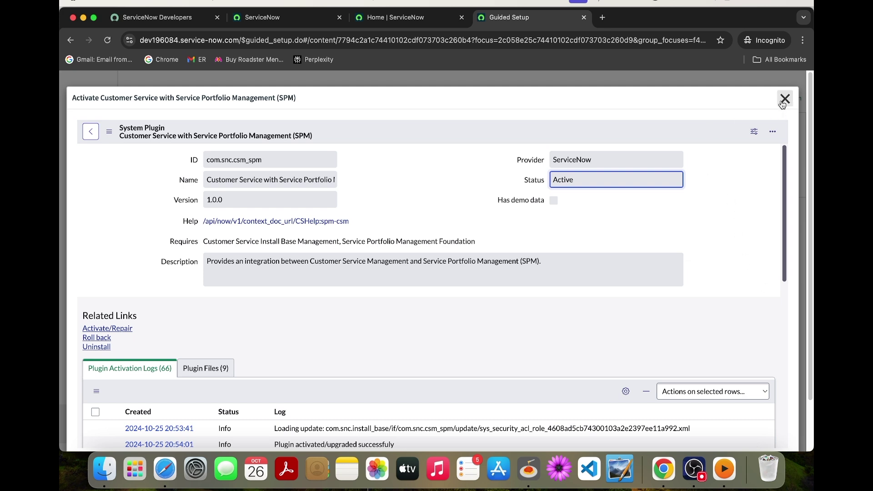
click(784, 99)
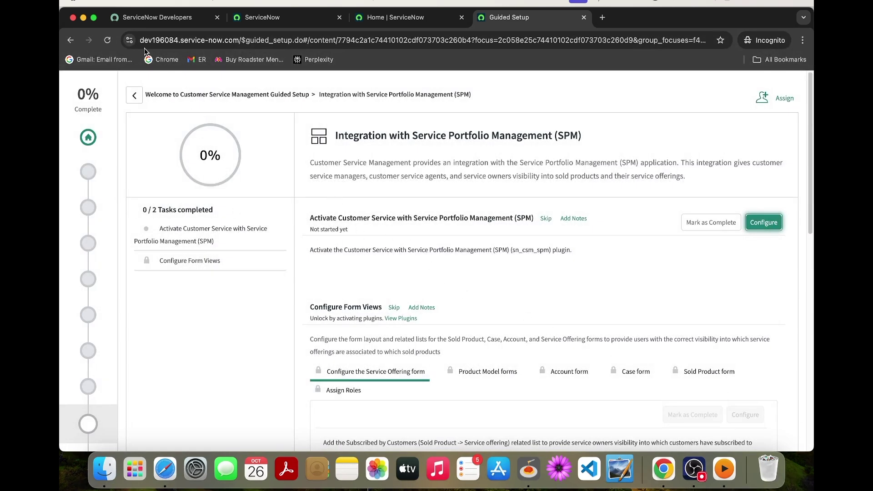
click(106, 41)
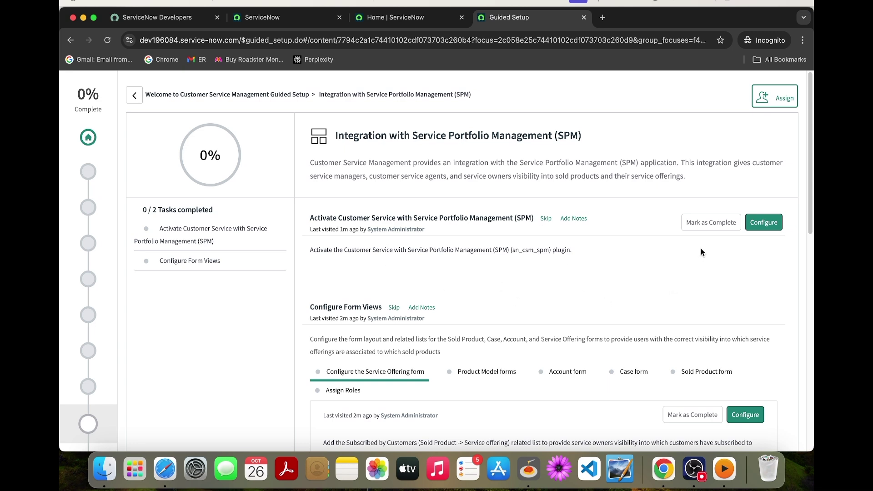
Mark the Activate Customer Service with SPM task complete, bringing the section to 50%
click(712, 226)
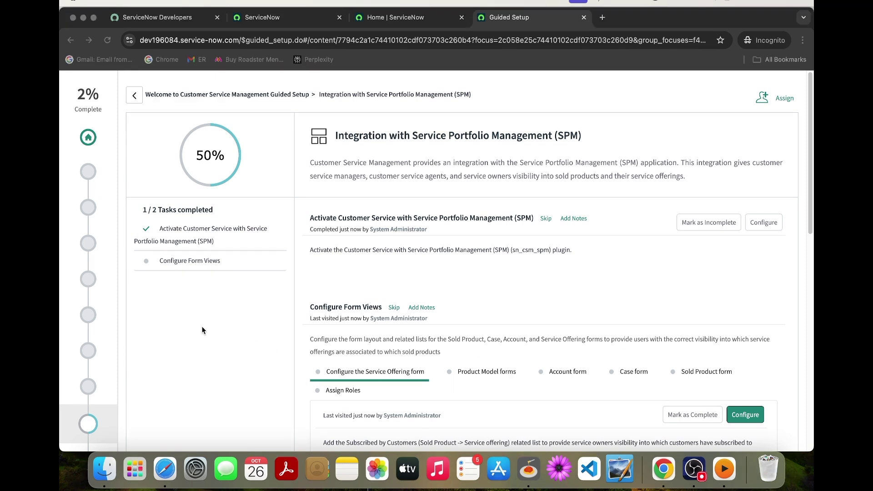
click(781, 101)
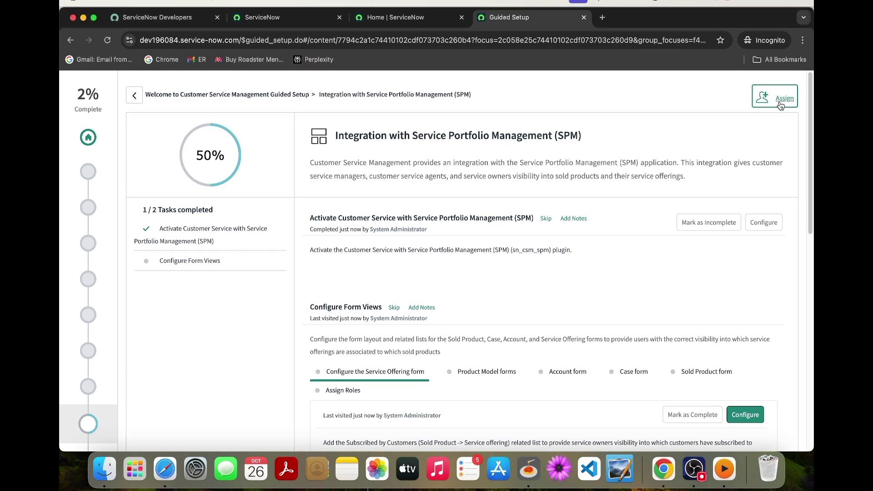
Assign the Configure Form Views task to the intended user after correcting the user search
click(695, 297)
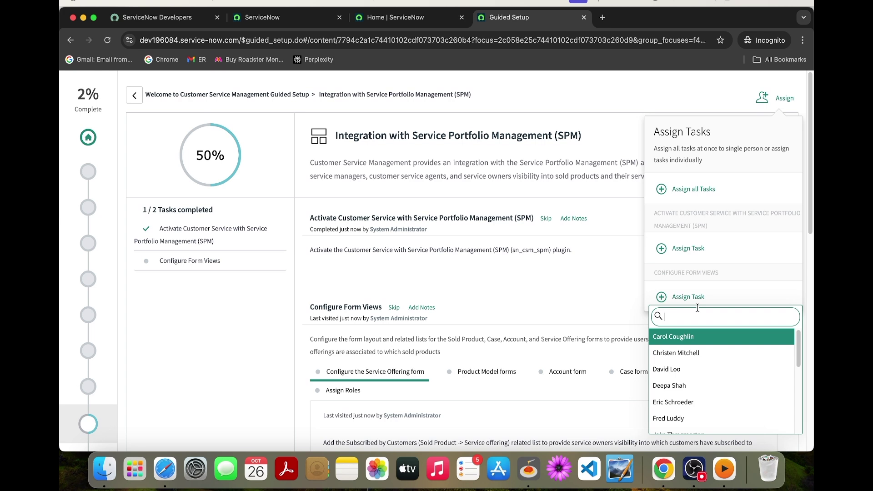
text(taylo)
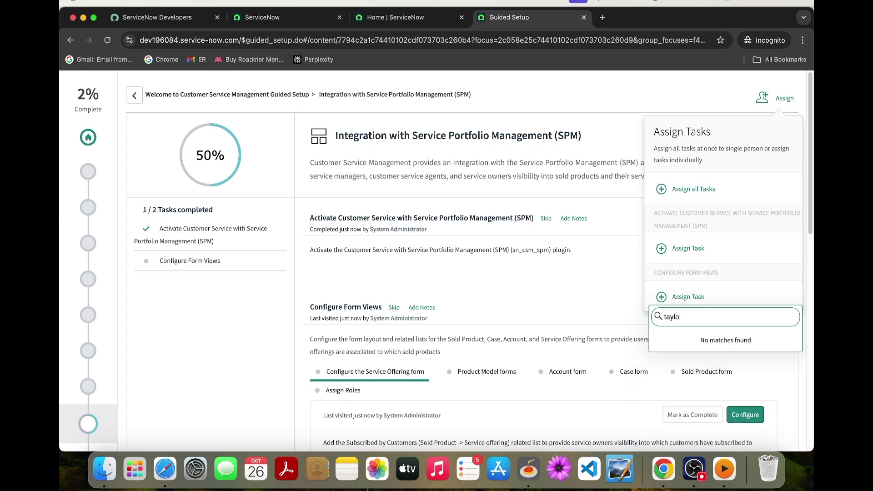
text(r stark)
key(BackSpace)
key(BackSpace)
key(BackSpace)
key(BackSpace)
key(BackSpace)
key(BackSpace)
key(BackSpace)
key(BackSpace)
key(BackSpace)
key(BackSpace)
key(BackSpace)
key(BackSpace)
text(david loo)
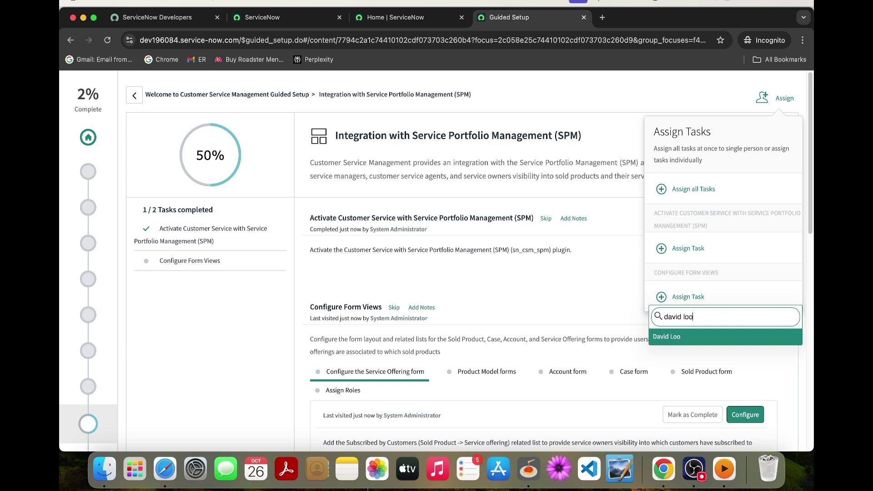
click(708, 345)
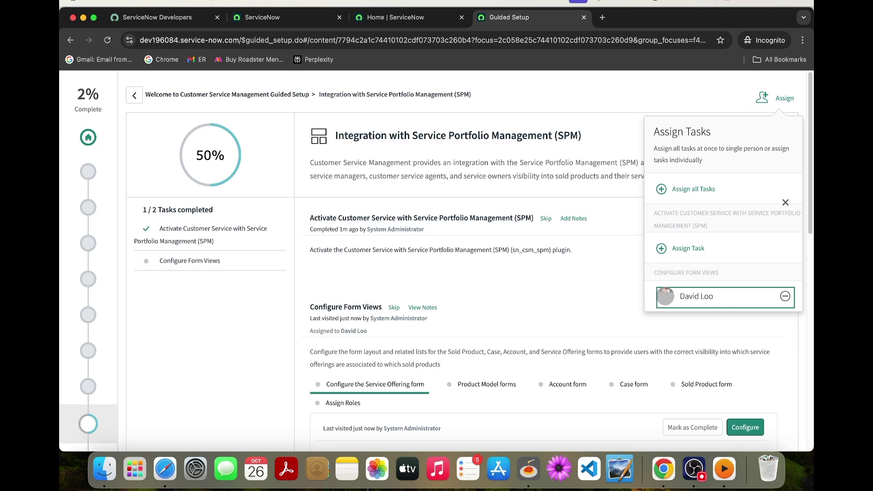
scroll(731, 294, down, 1)
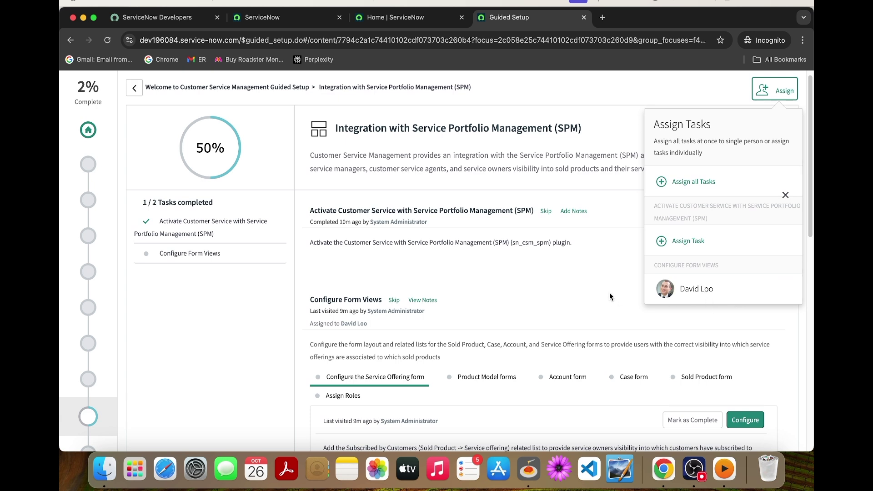
click(273, 26)
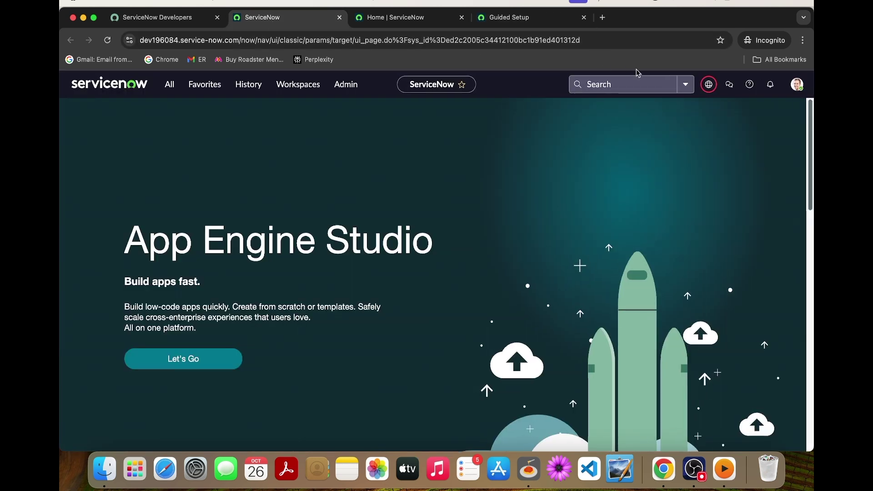
Impersonate the assigned user, picking them from Recent Impersonations
click(797, 84)
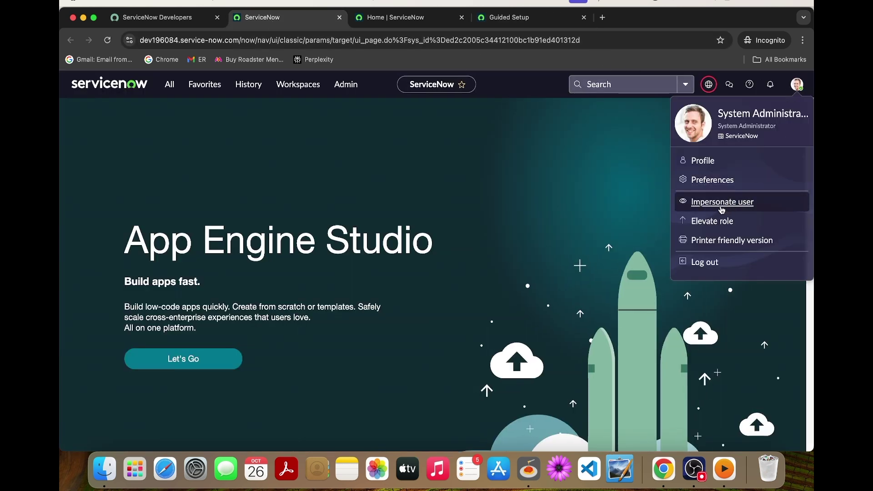
click(700, 202)
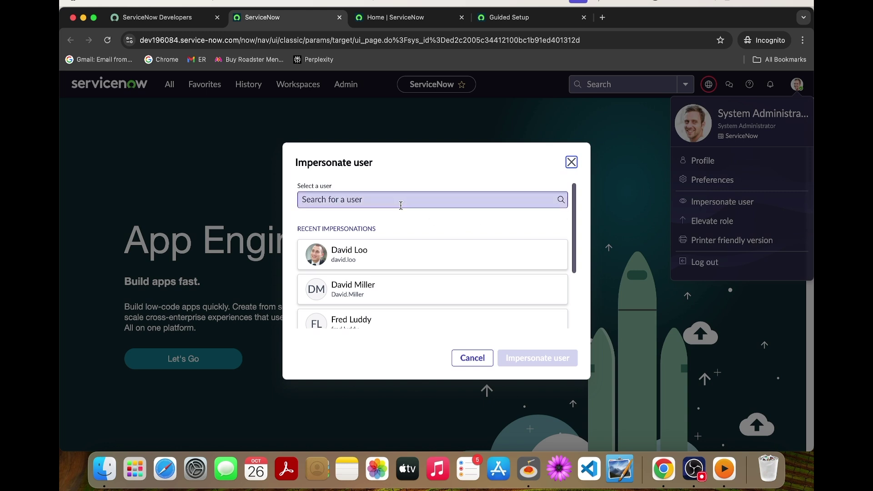
click(374, 255)
click(522, 358)
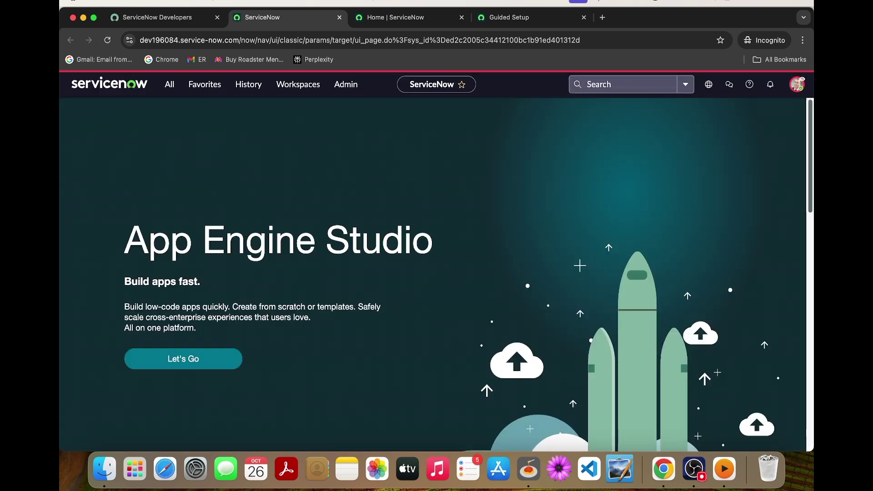
Filter the navigator for 'my work' and open Service Desk > My Work in a new tab
click(174, 91)
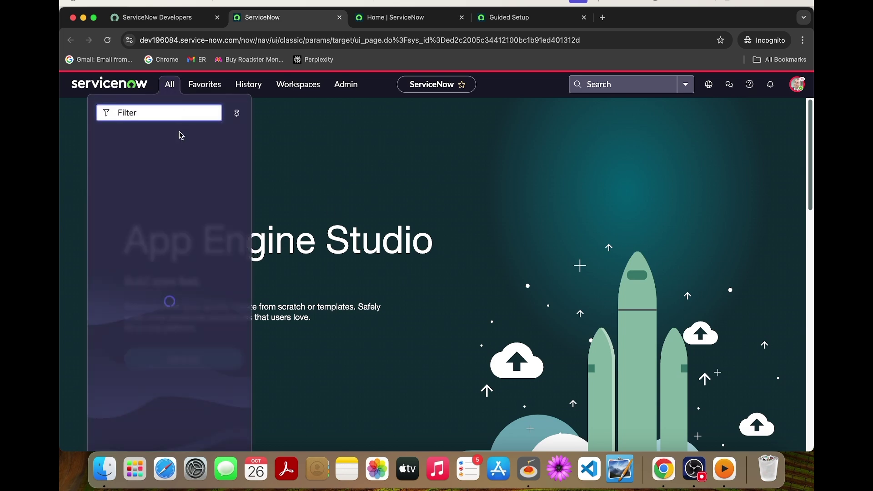
text(my)
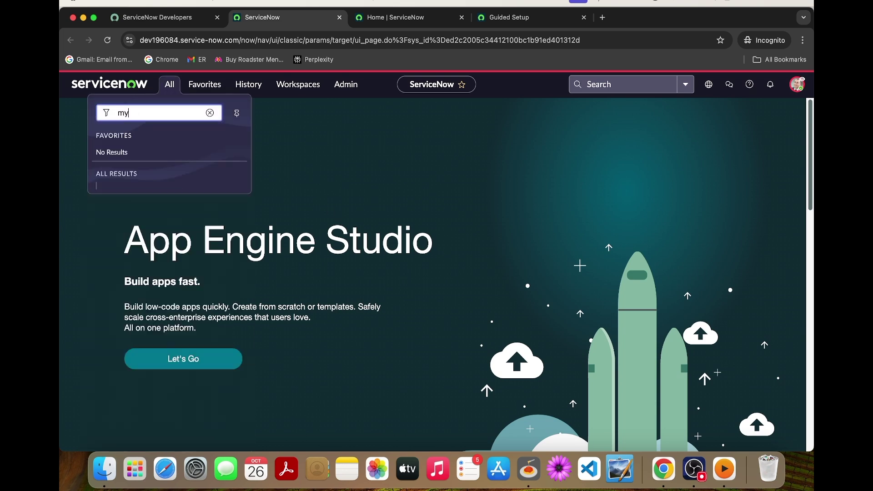
text(o)
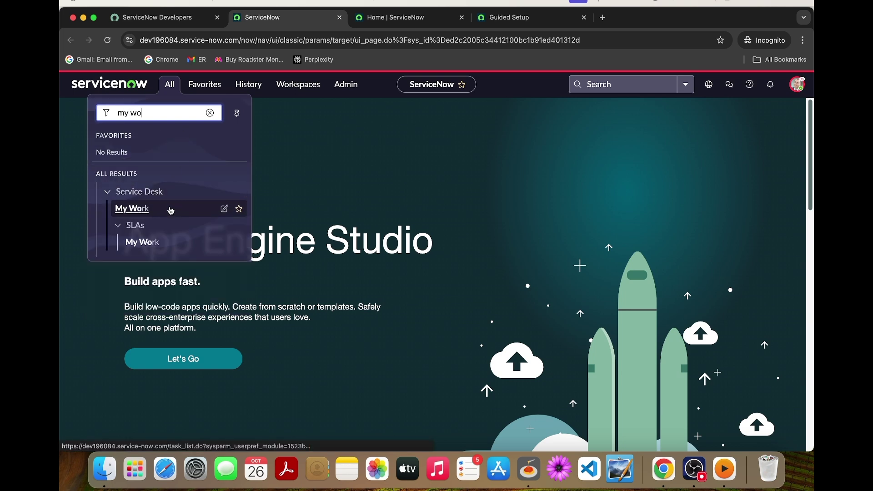
super+click(141, 210)
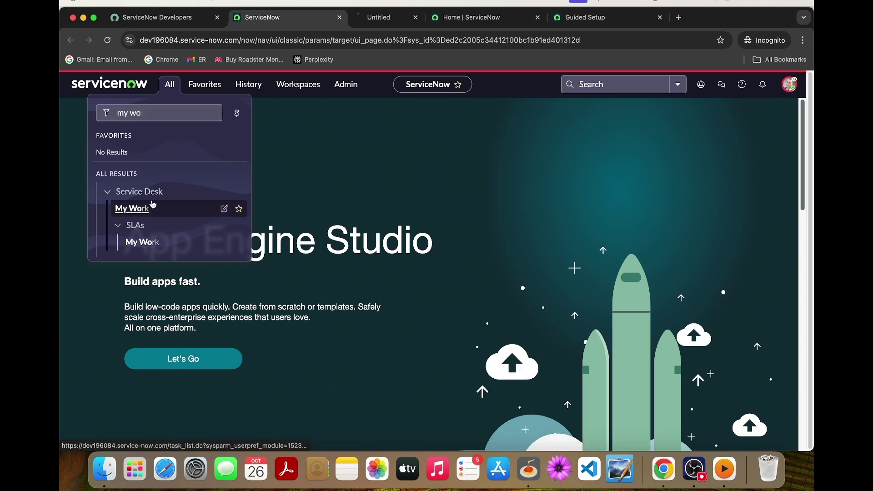
key(ctrl+Tab)
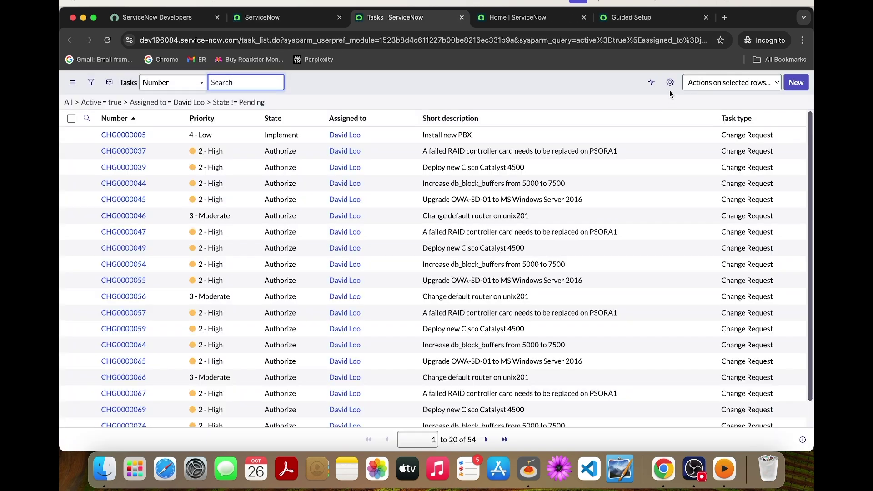
Add the Created and Updated columns to the Tasks list and sort by Created
click(669, 85)
scroll(331, 205, down, 5)
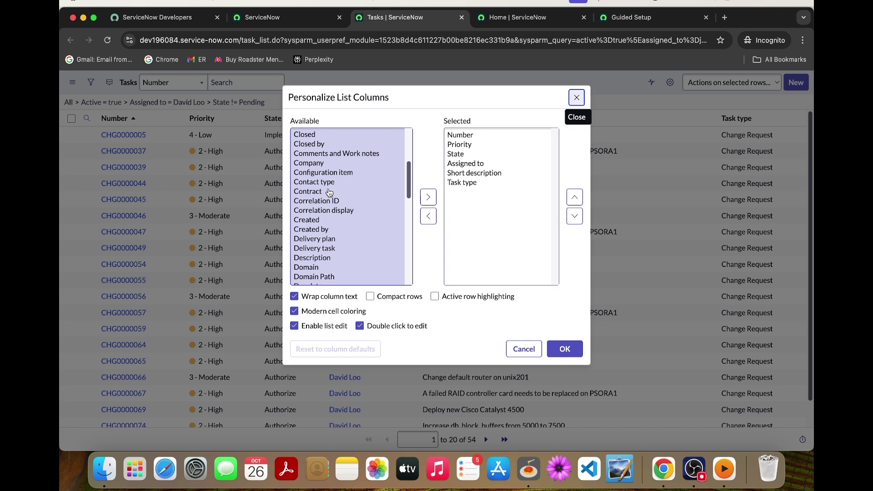
double_click(321, 220)
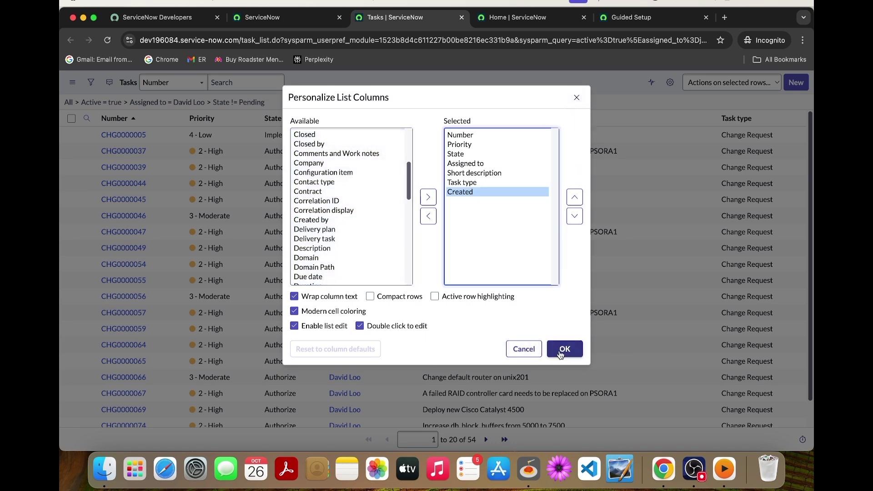
scroll(389, 241, down, 10)
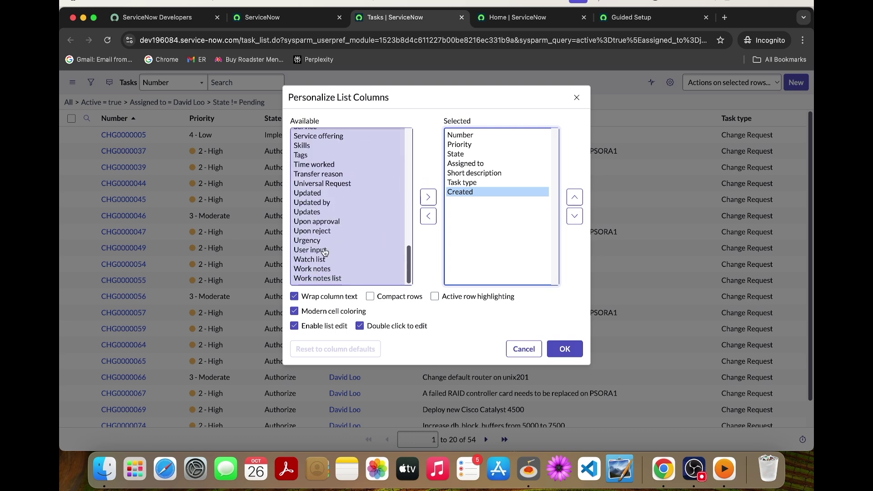
double_click(308, 192)
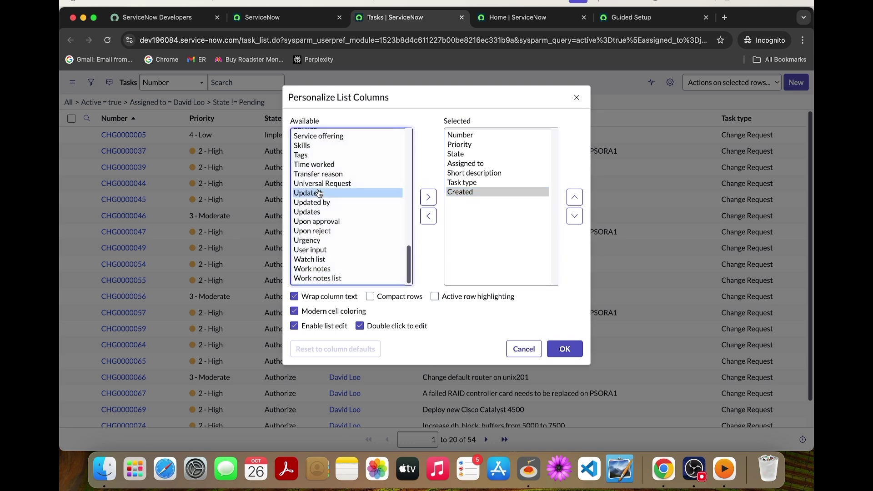
click(584, 354)
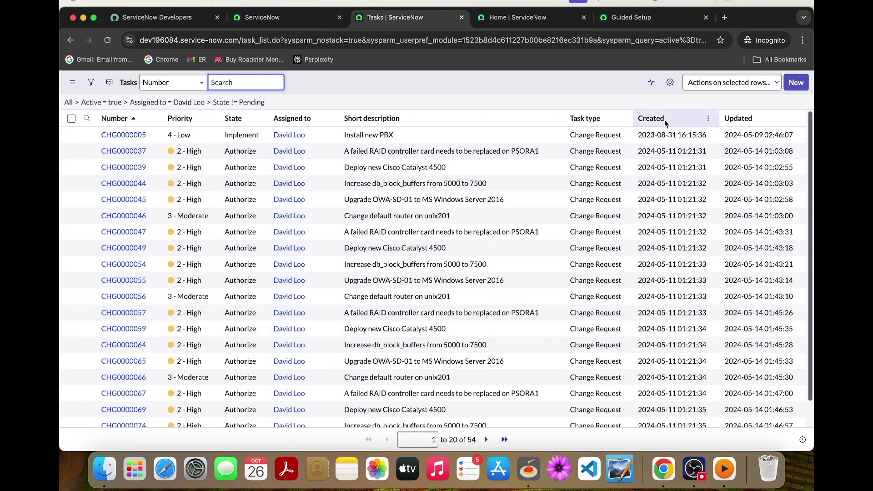
click(662, 121)
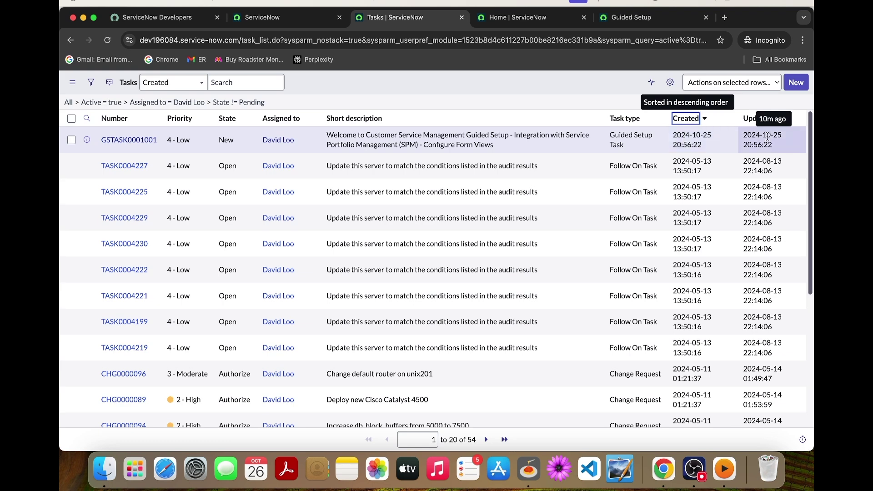
Open the newest guided setup task, GSTASK0001001, in its own tab
super+click(129, 139)
click(475, 18)
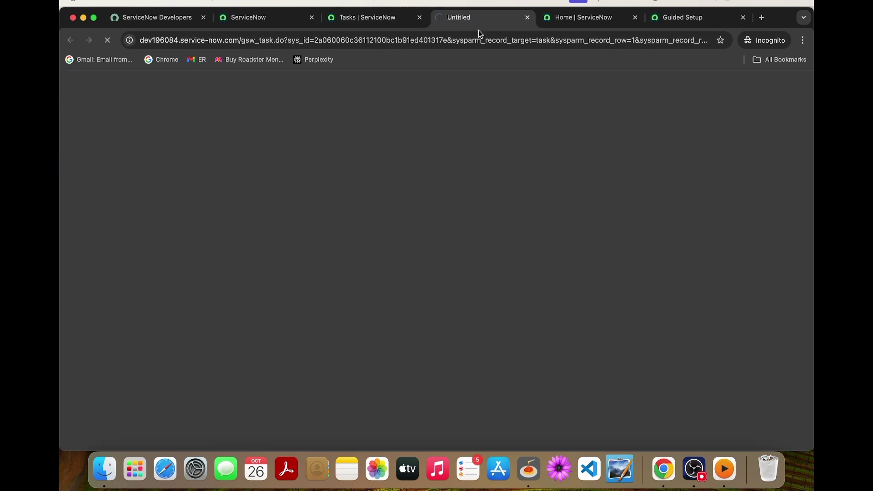